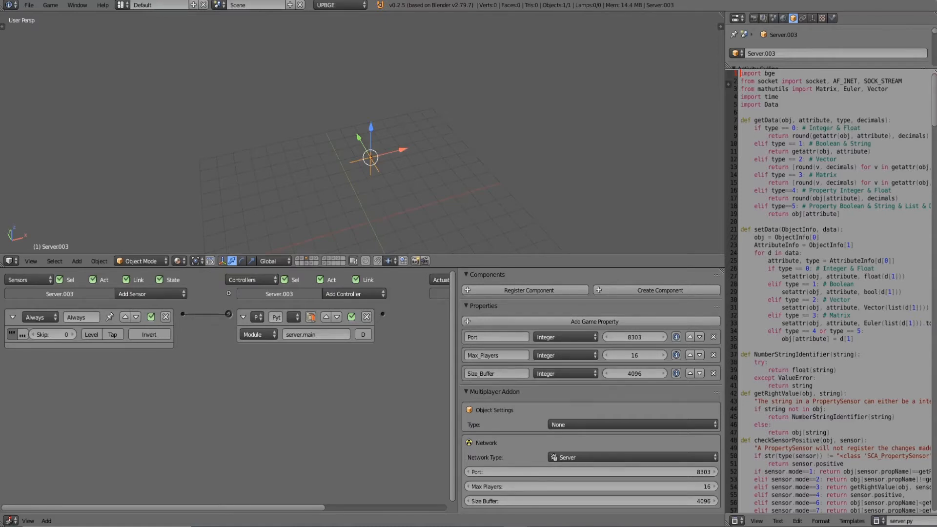
Review the server object's logic bricks, game properties and network settings in the server example.
middle_click_drag(341, 222, 389, 200)
middle_click_drag(434, 151, 322, 195)
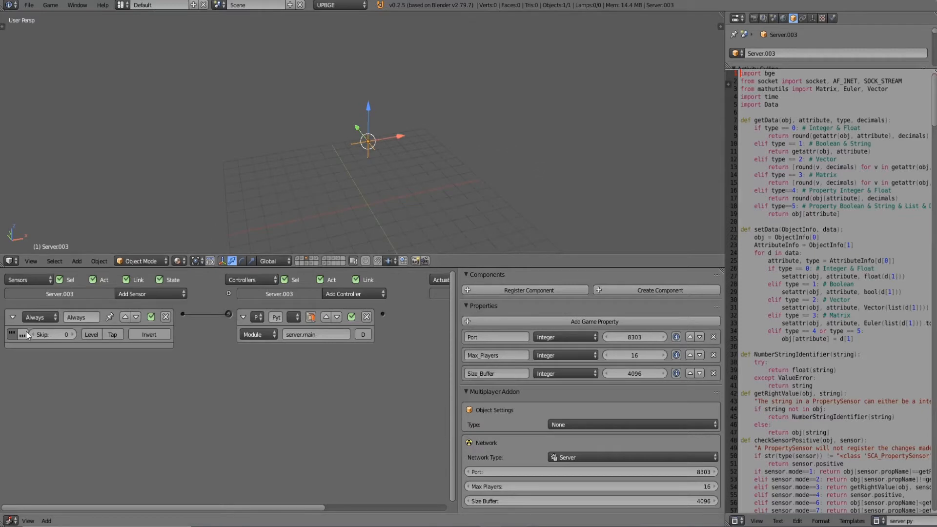
middle_click_drag(267, 402, 171, 328)
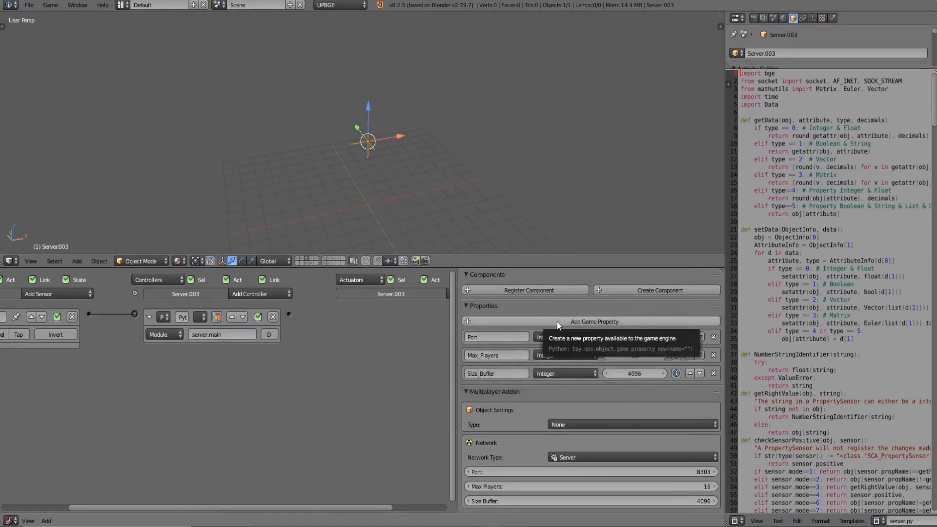
middle_click_drag(397, 169, 354, 145)
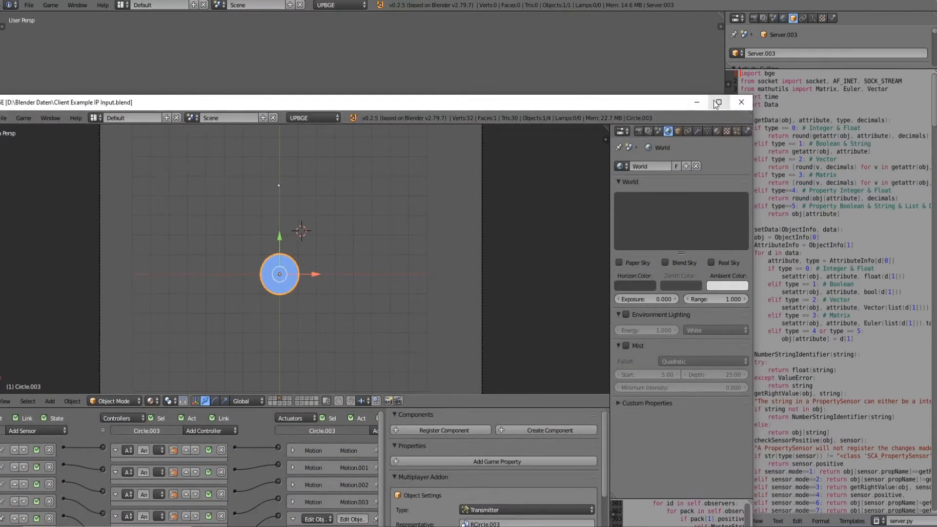
Maximize the Client Example IP Input window, set a top view, and collapse the circle's last keyboard sensor.
left_click(719, 101)
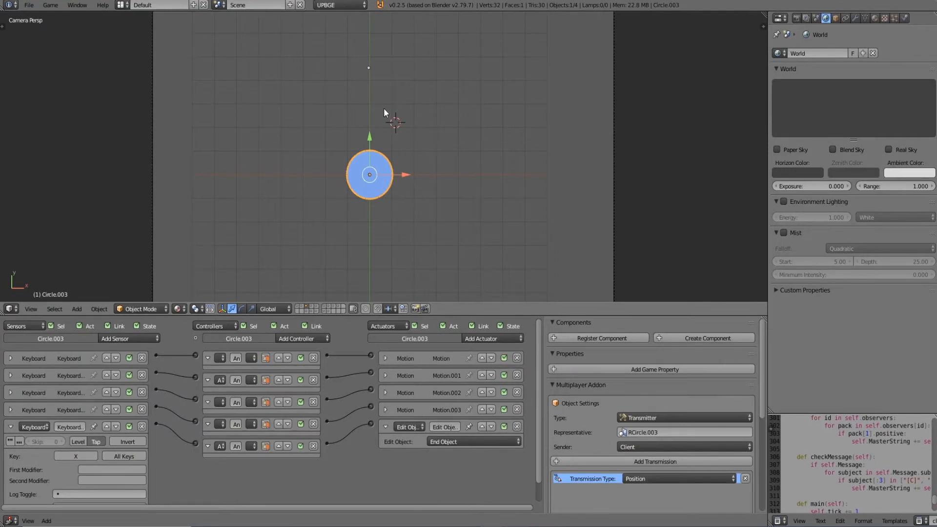
middle_click_drag(398, 114, 530, 132)
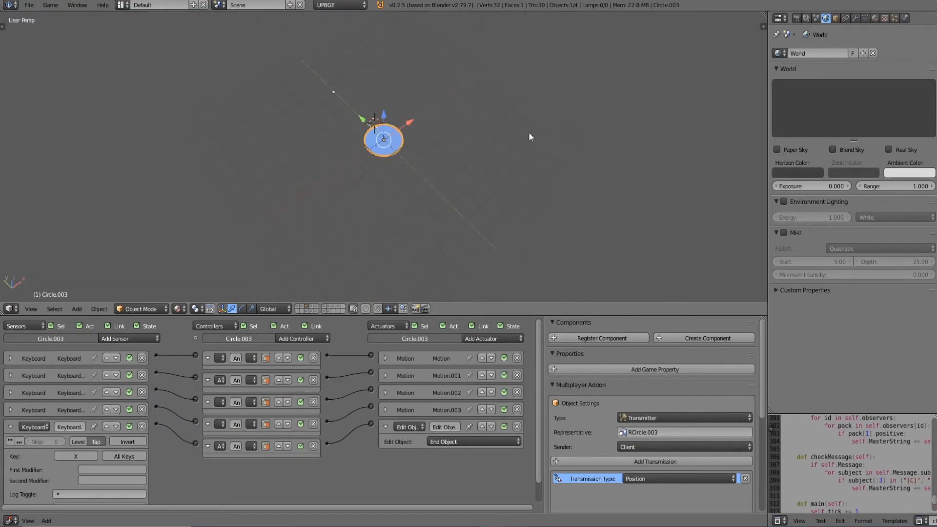
middle_click_drag(408, 145, 518, 148)
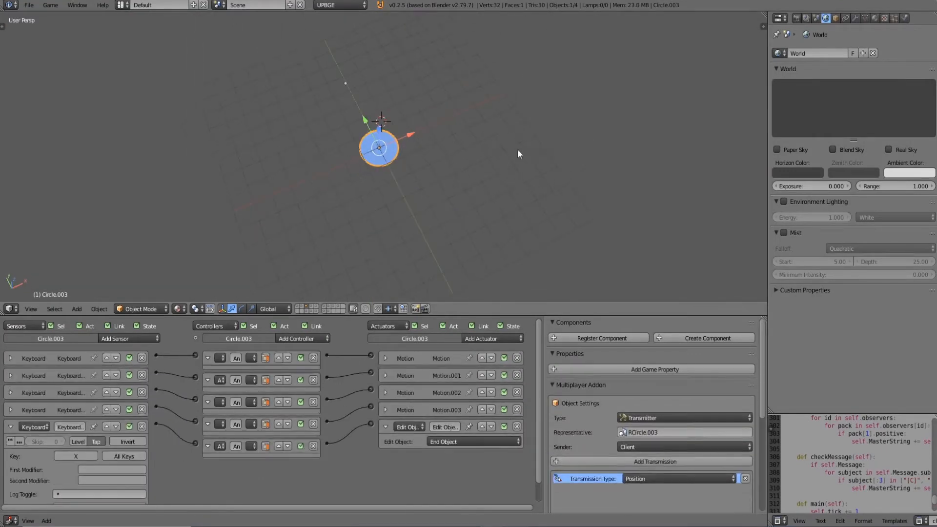
key("KP_7")
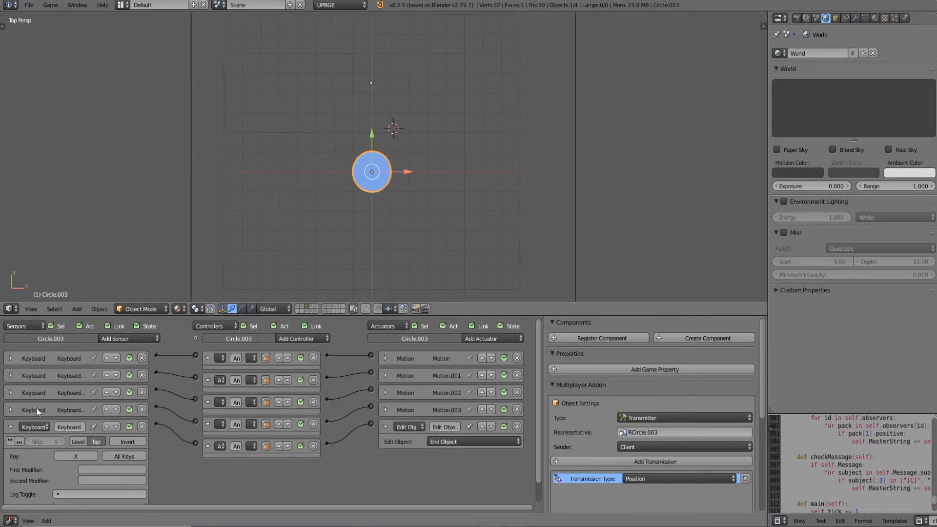
left_click(11, 427)
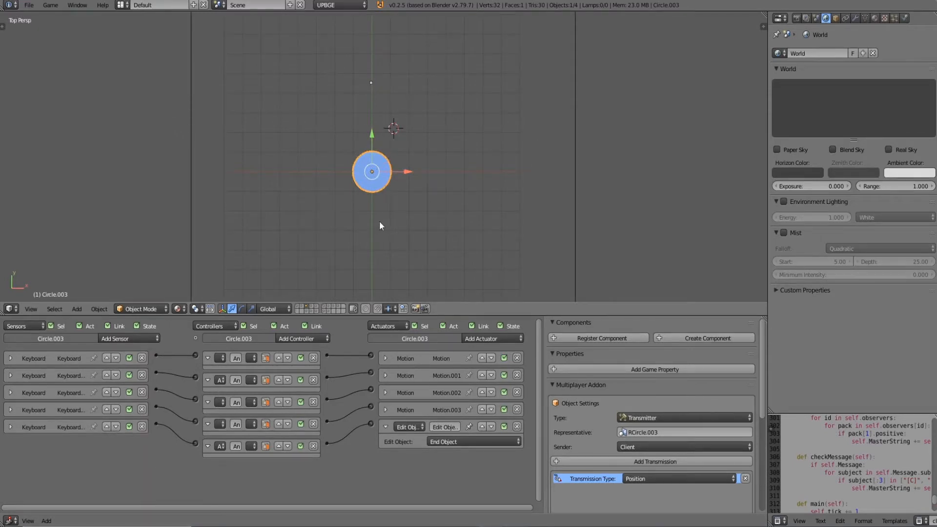
Select the Client.003 empty, collapse its Components section, and enlarge the logic editor area.
right_click(380, 176)
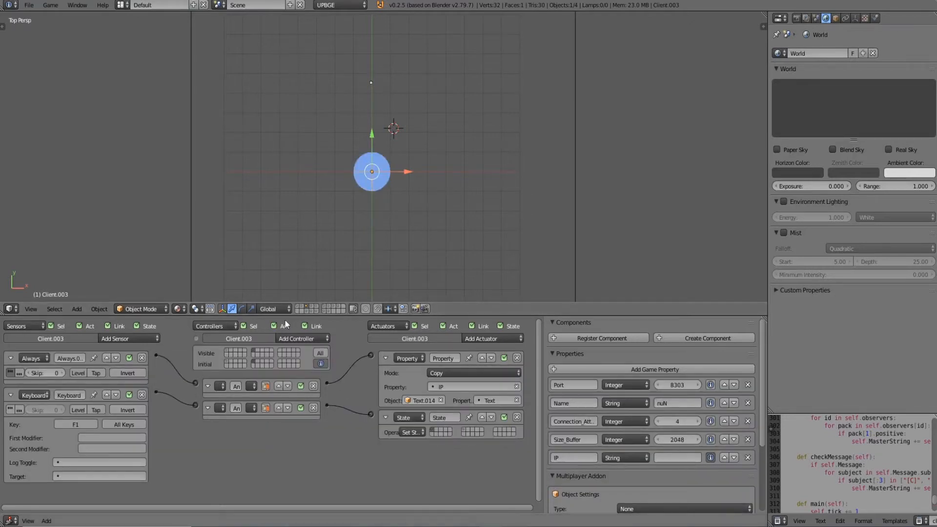
left_click(689, 322)
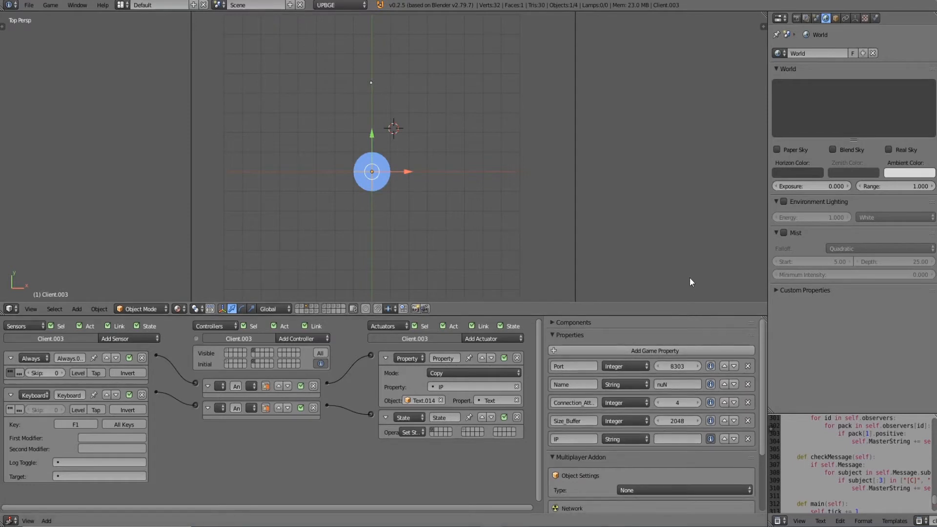
left_click_drag(679, 316, 691, 213)
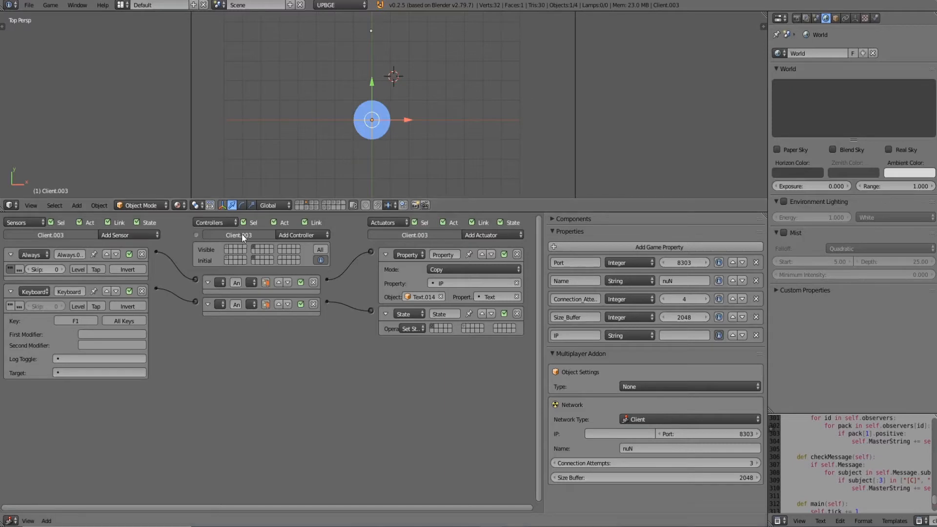
Examine the logic bricks in both states of Client.003, plus those of the Text.014 and Circle.003 objects.
left_click(228, 247)
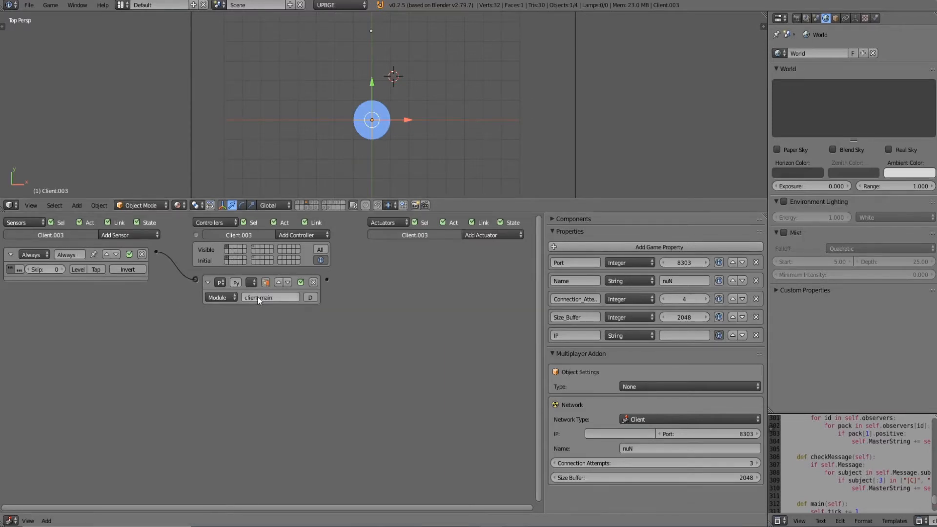
left_click(254, 248)
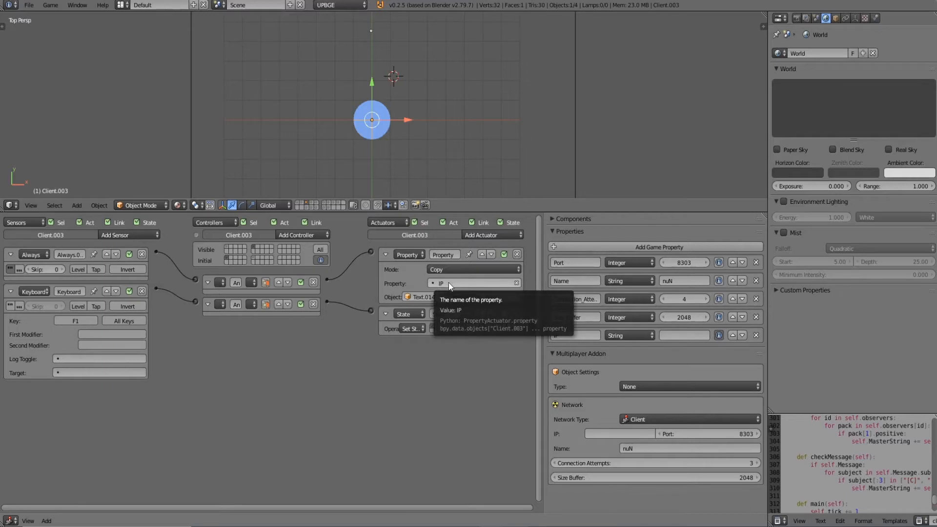
right_click(374, 34)
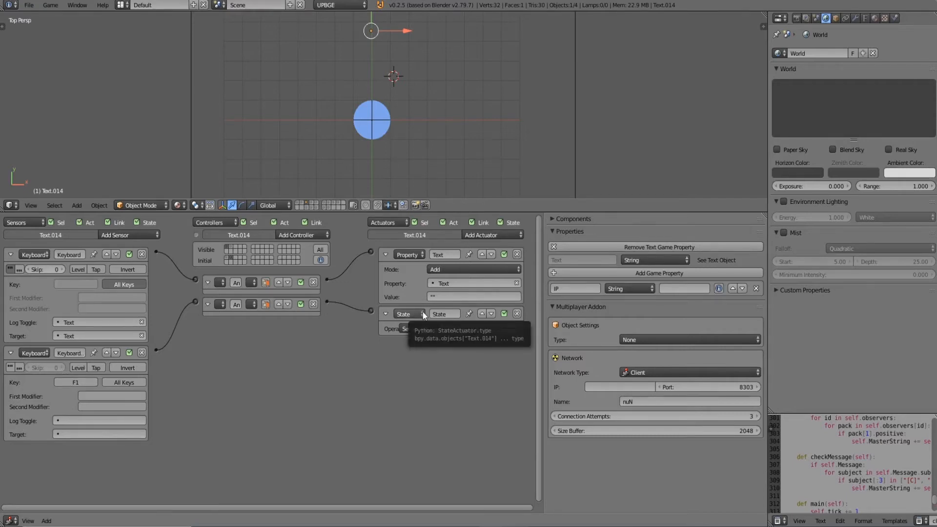
right_click(386, 128)
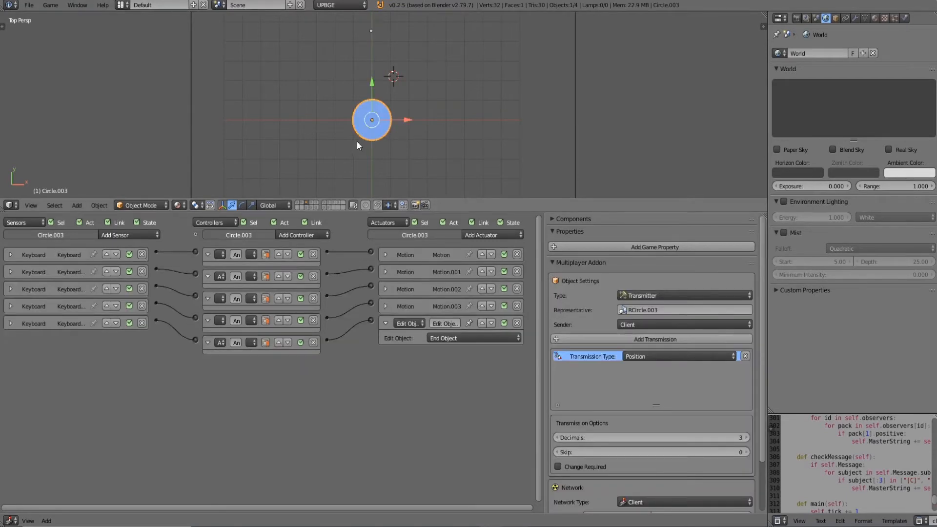
right_click(372, 121)
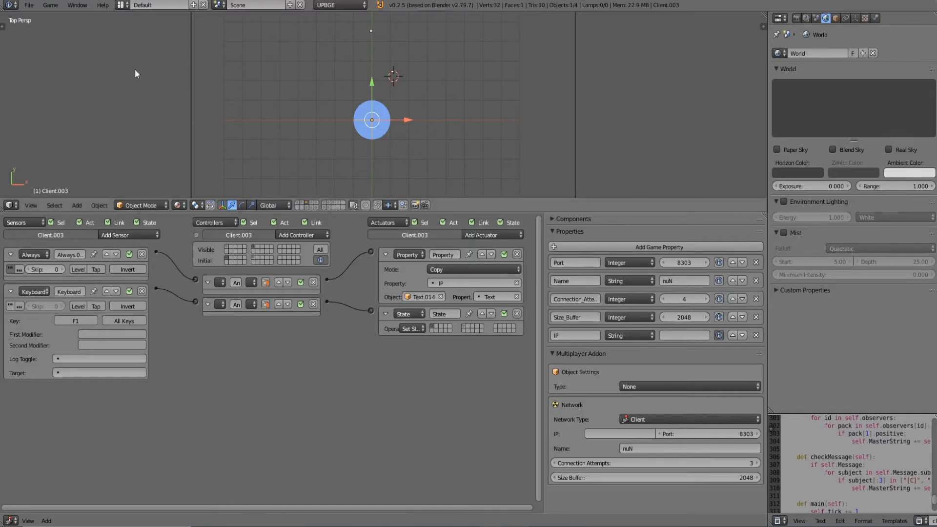
Narrow the server and client project windows and arrange them side by side, client beside server.
left_click_drag(275, 3, 376, 132)
left_click_drag(838, 1, 728, 69)
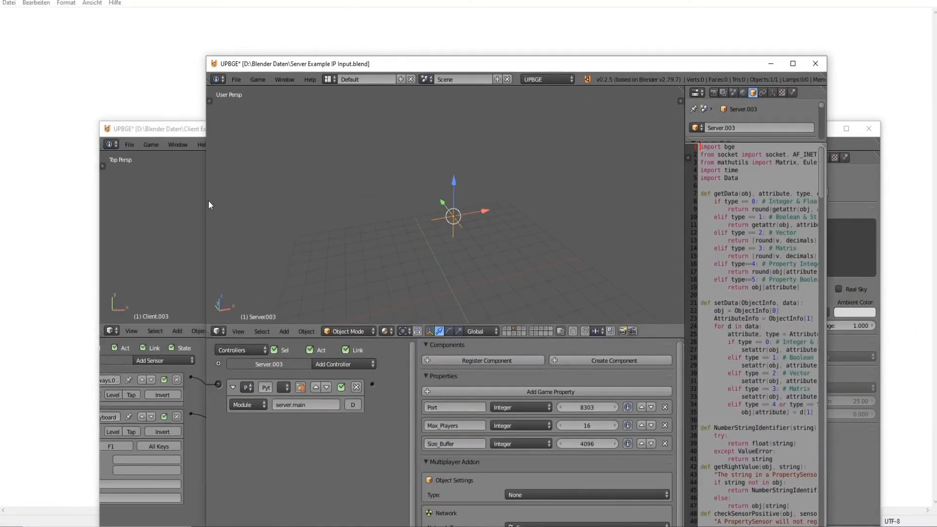
left_click_drag(206, 205, 522, 205)
left_click_drag(634, 72, 762, 0)
left_click_drag(555, 129, 412, 133)
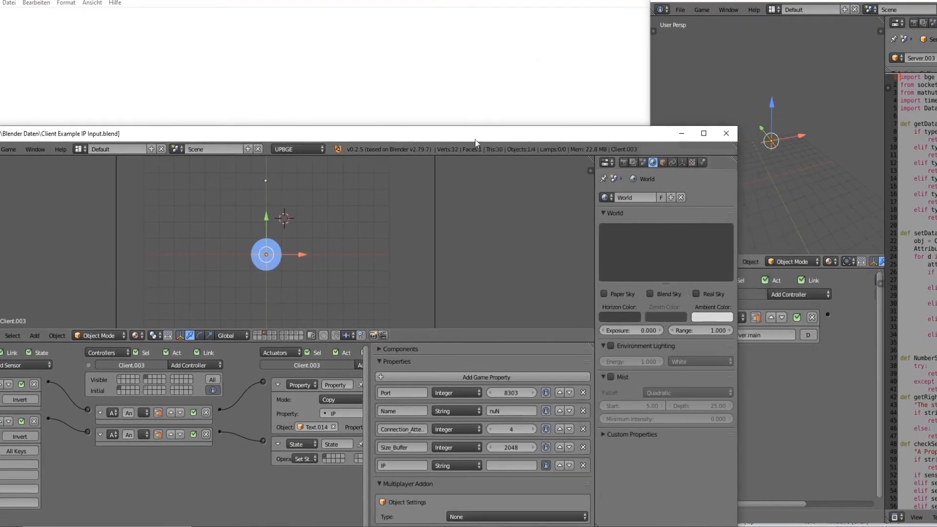
left_click_drag(733, 188, 569, 188)
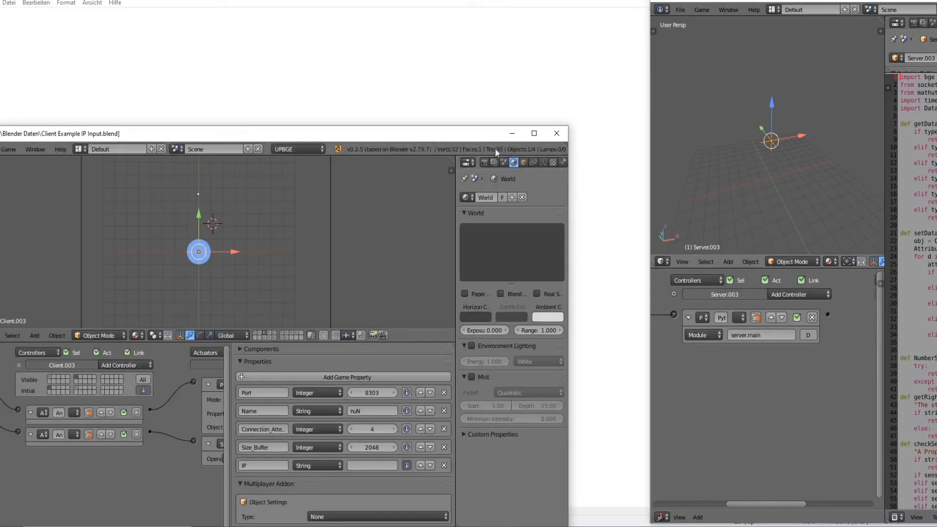
left_click_drag(486, 133, 564, 3)
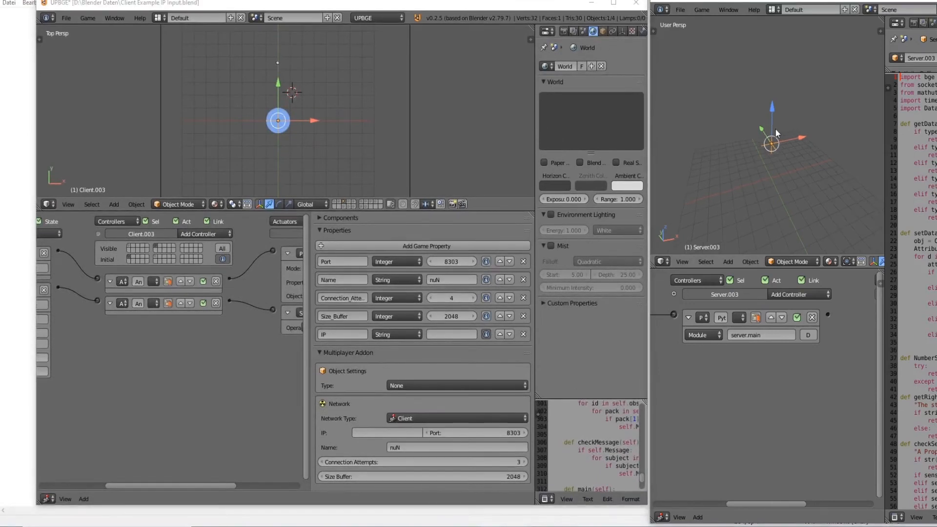
Set the server scene to top view and start the game in both the server and client windows.
key("KP_7")
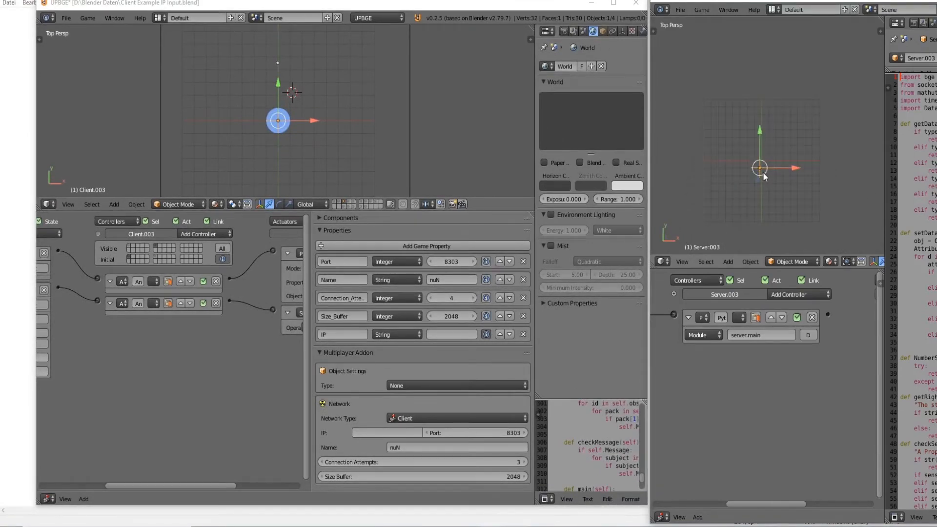
key("p")
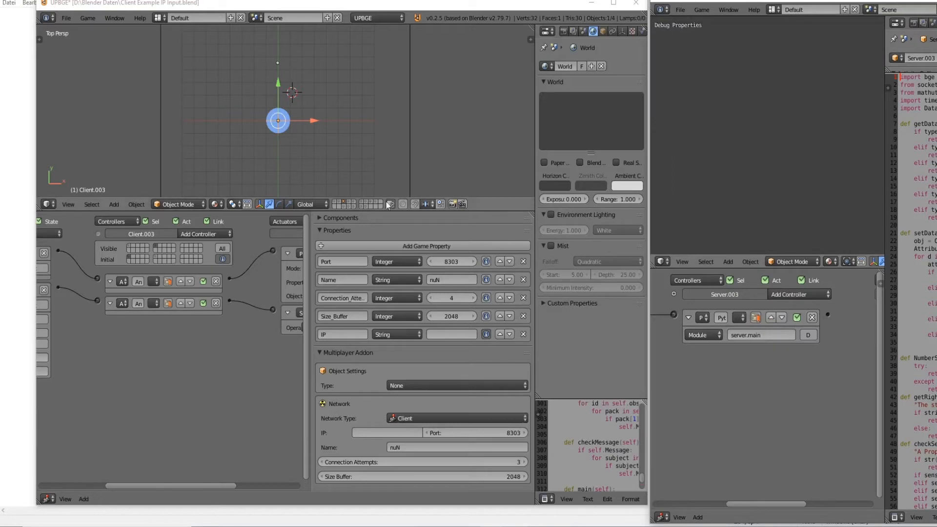
left_click(281, 140)
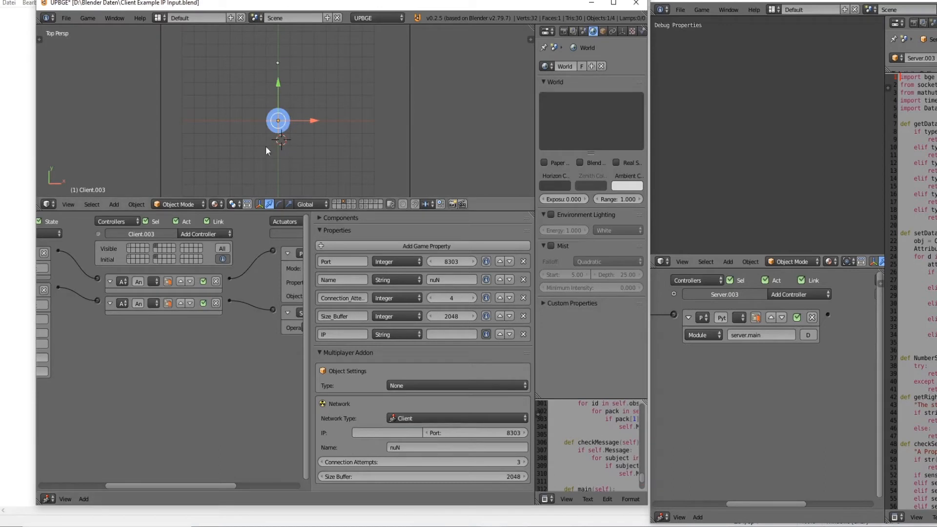
key("p")
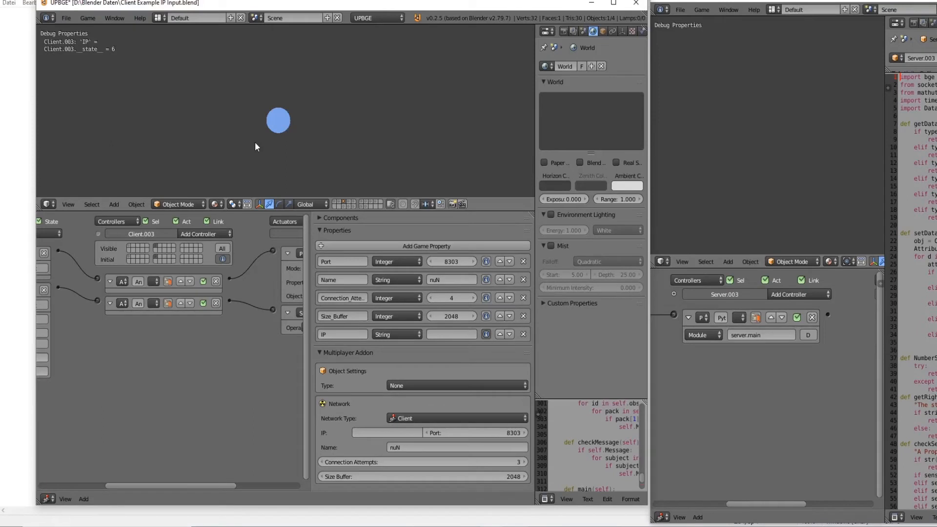
Enter localhost as the IP in the running client game and connect to the server.
type("localhost")
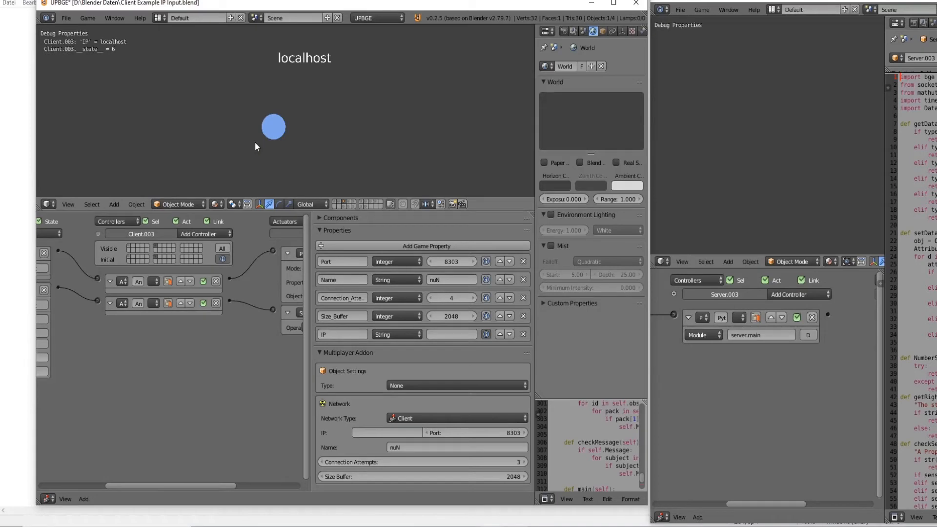
key("Up")
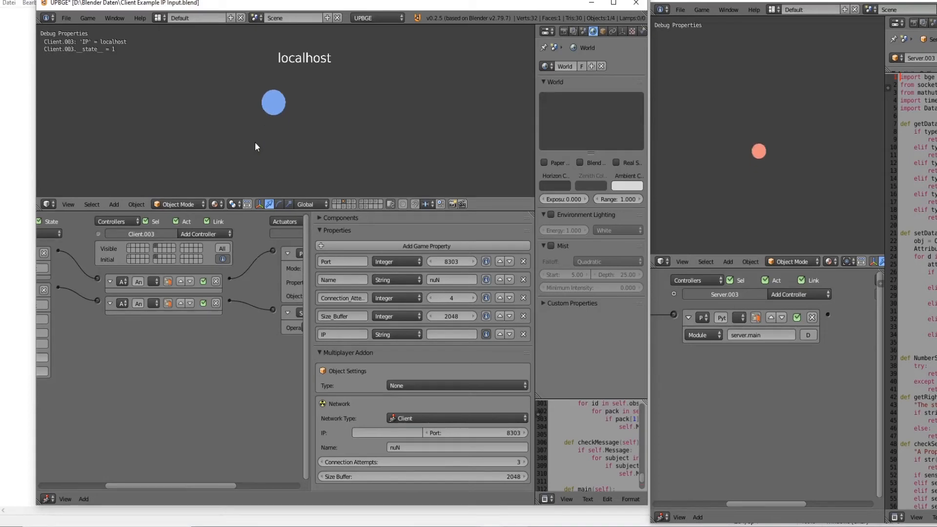
Move the blue circle around in the client game to test position transmission to the server.
key("Right")
key("Left")
key("Down")
key("Up")
key("Right")
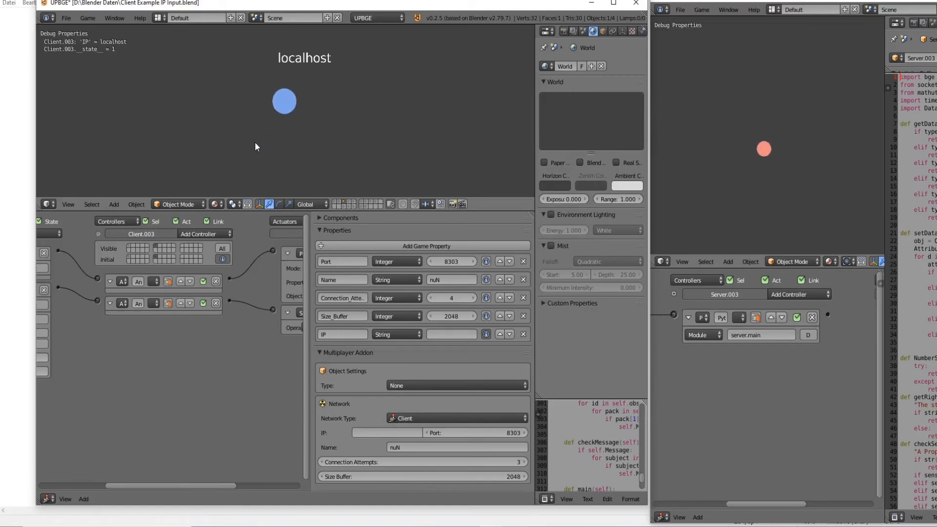
key("Left")
key("Left")
key("Up")
key("Down")
key("Down")
key("Right")
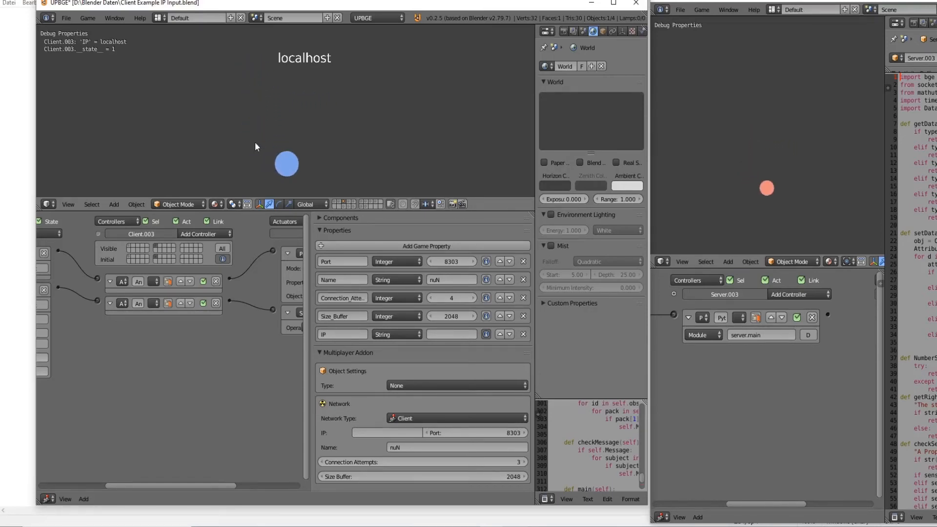
key("Up")
key("Up")
key("Right")
key("Up")
key("Down")
key("Left")
key("Up")
key("Down")
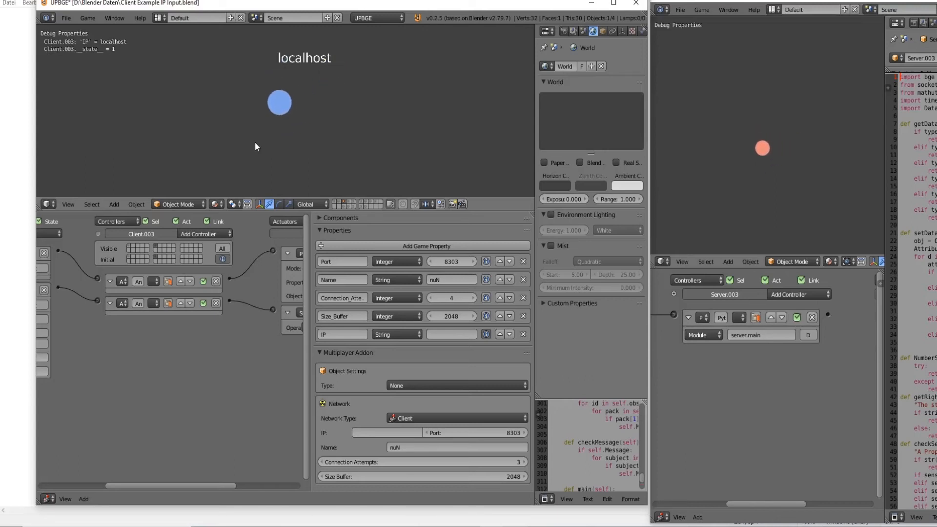
key("Left")
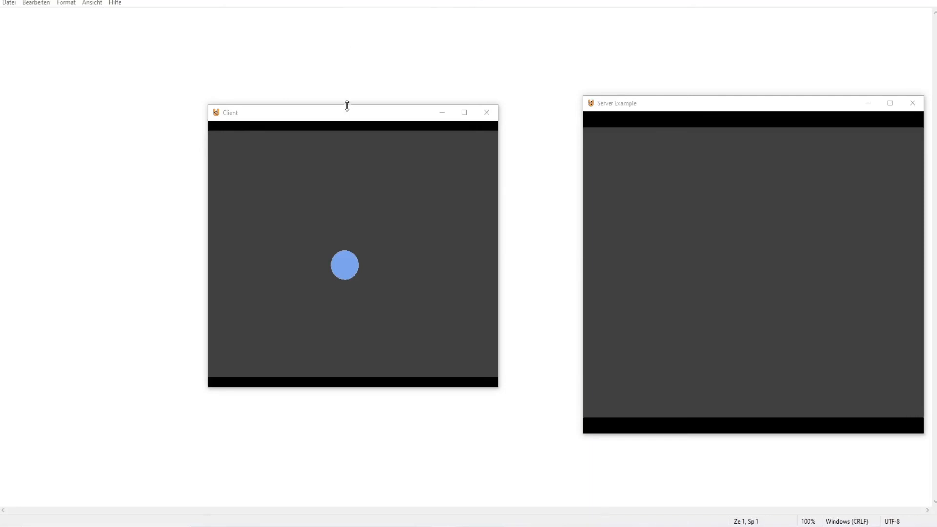
Reposition the standalone Client game window and move its blue circle around while it is unconnected.
left_click_drag(348, 112, 309, 120)
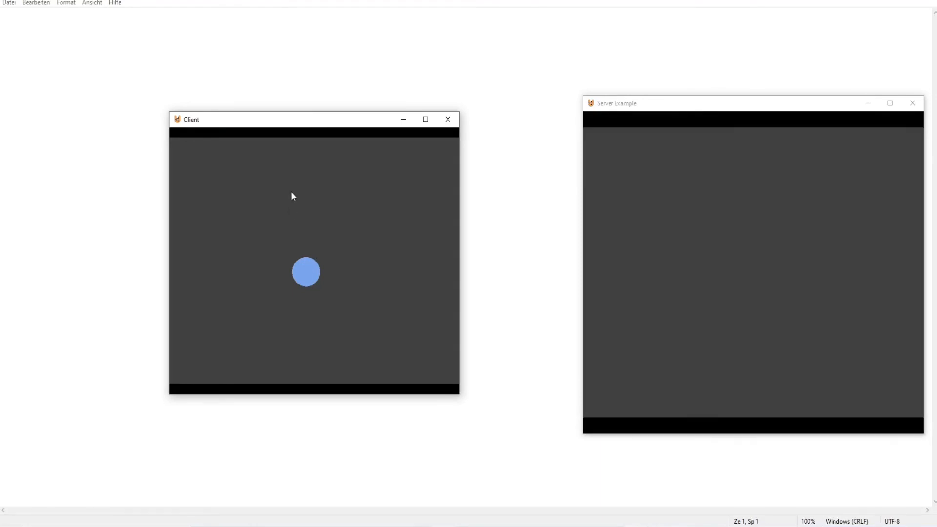
key("Up")
key("Right")
key("Down")
key("Left")
key("Up")
key("Right")
key("Down")
key("Left")
key("Up")
key("Right")
key("Down")
key("Left")
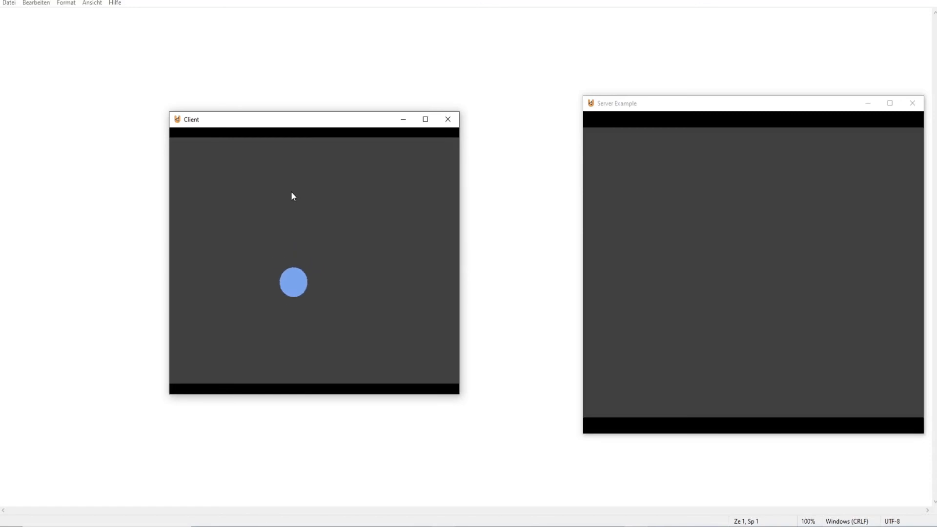
key("Up")
key("Right")
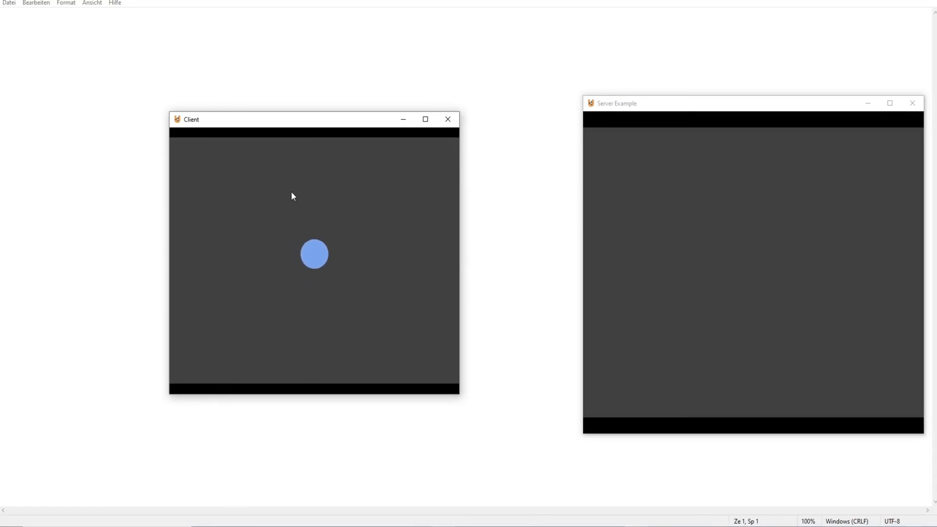
Connect the standalone client using localhost as the IP, and move the blue circle to test synchronization with the server.
type("calhost")
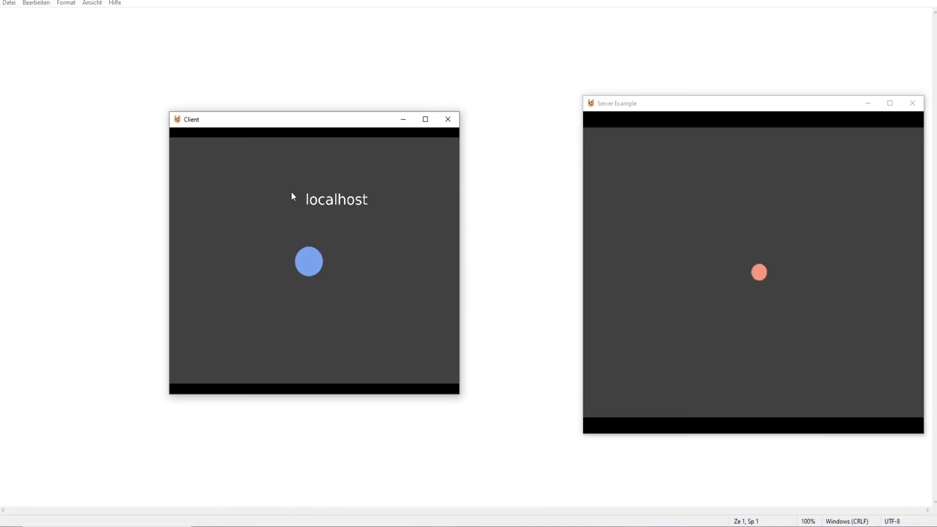
key("Up")
key("Left")
key("Down")
key("Right")
key("Right")
key("Up")
key("Left")
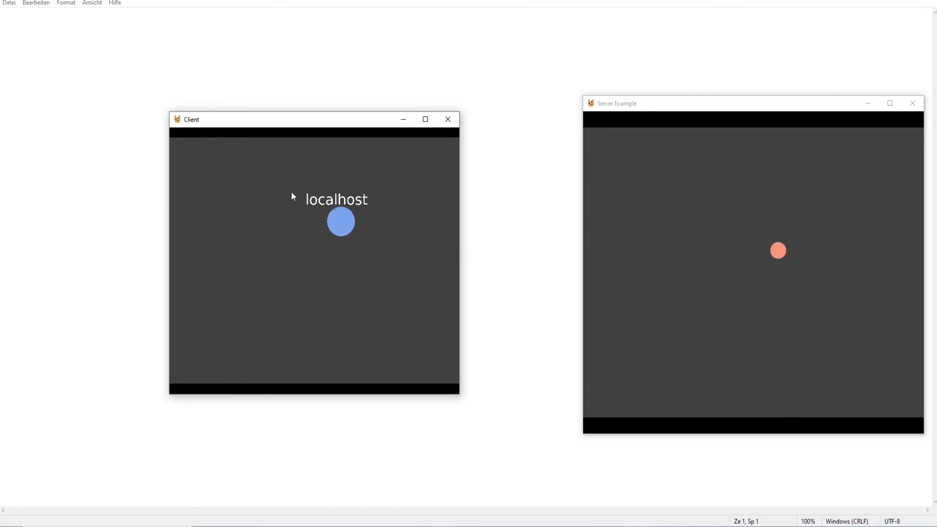
Steer the connected client's blue circle in all four directions around the play area to test live position updates of the server's red circle.
key("Left")
key("Down")
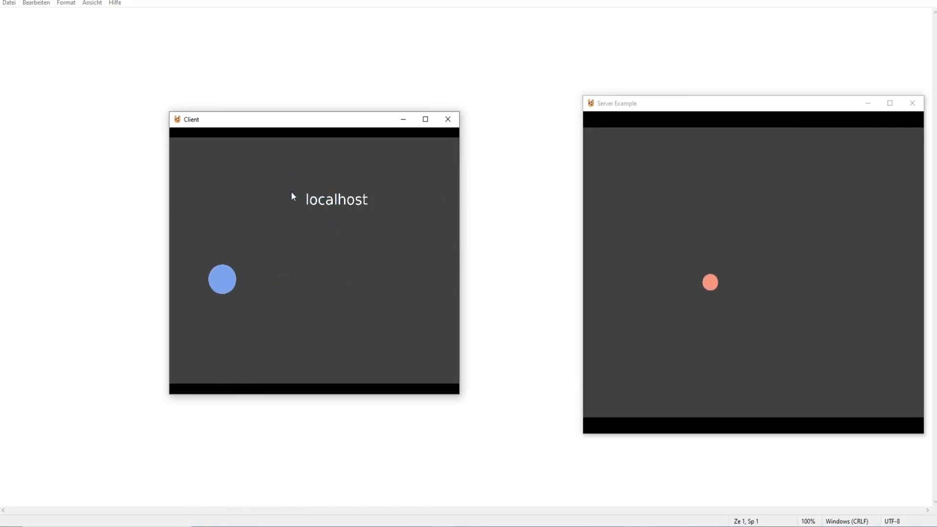
key("Right")
key("Up")
key("Right")
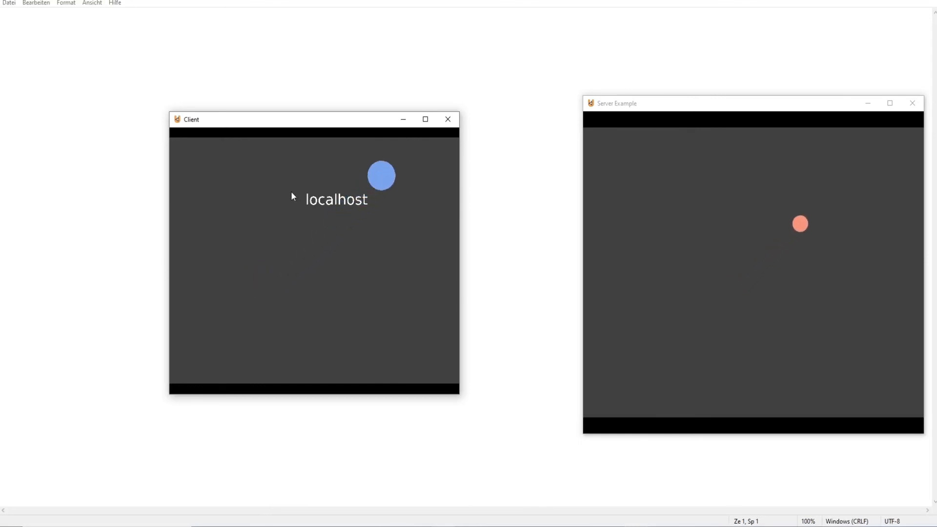
key("Left")
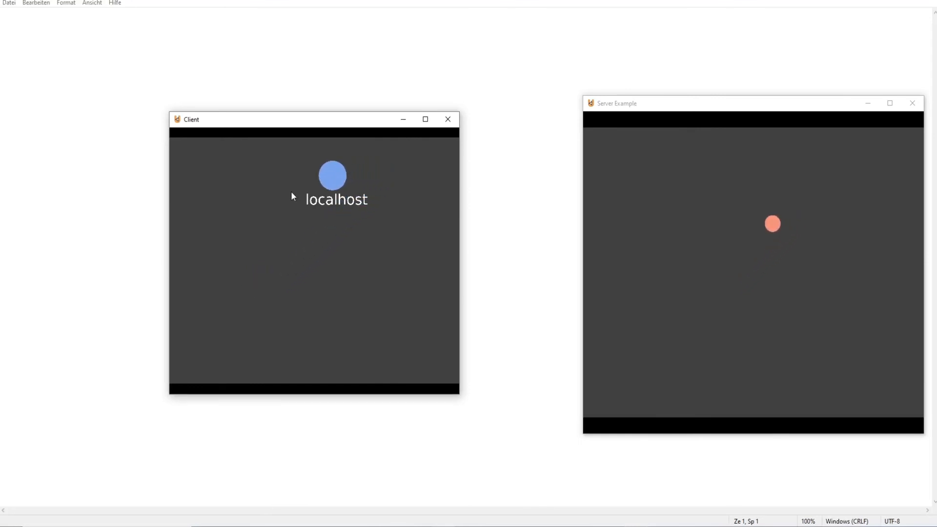
key("Down")
key("Left")
key("Down")
key("Left")
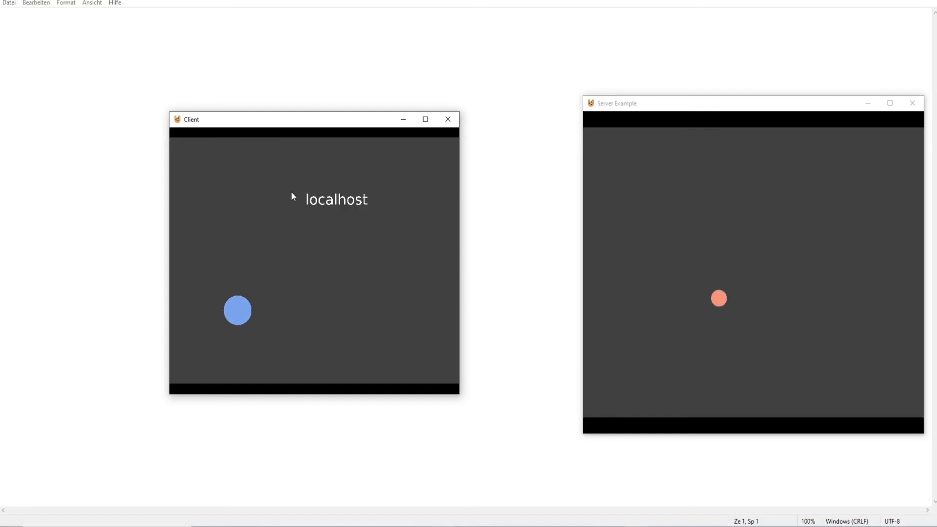
key("Right")
key("Up")
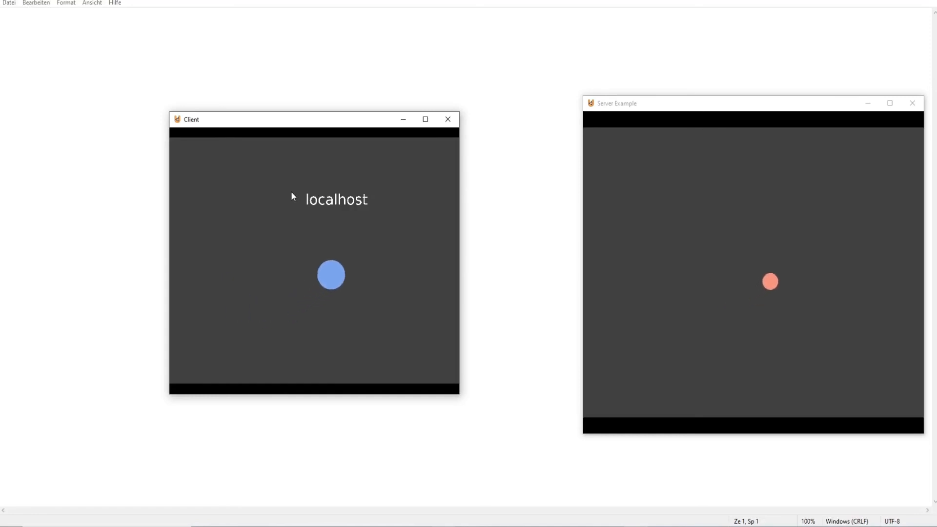
key("Left")
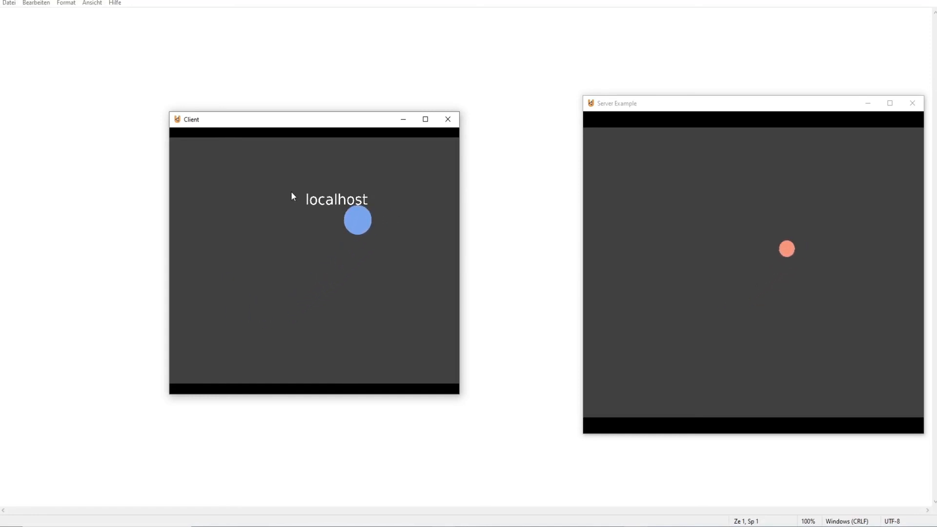